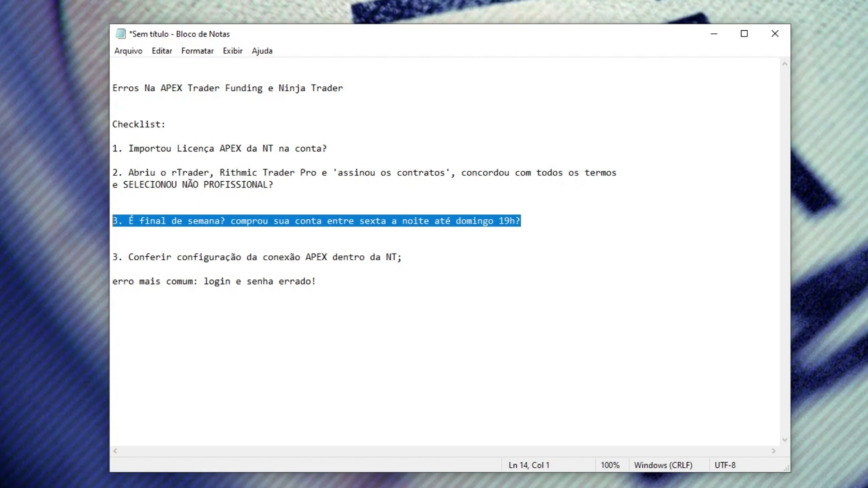
Step: Add the line "4. é dia de semana, nos horários de fechamento e abertura do mercado" below the checklist's weekend question
key("End")
key("Return")
key("Return")
type("4. ")
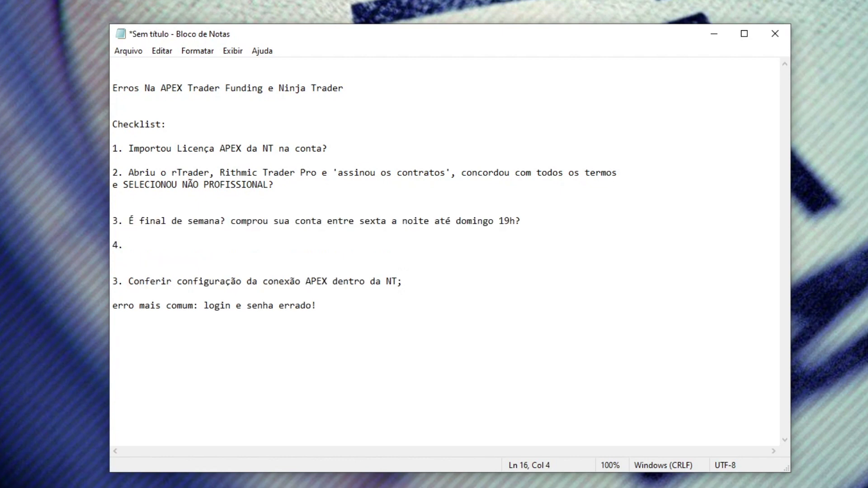
type("é dia de semana, ")
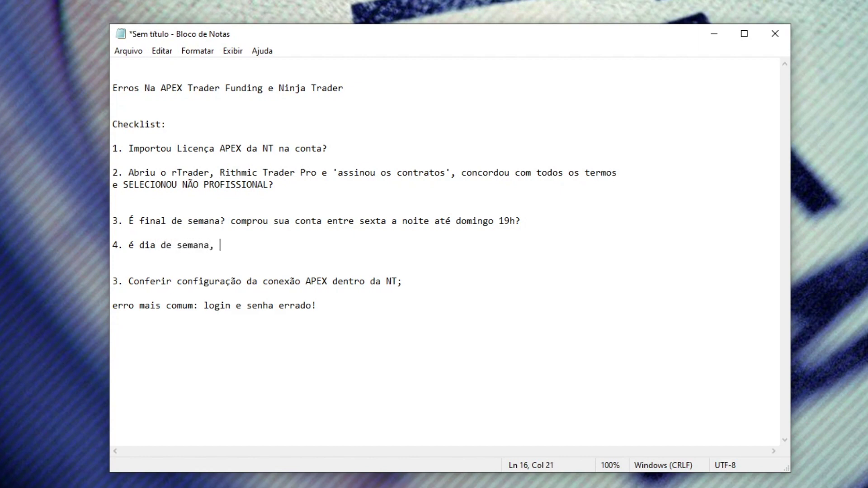
type("nos horários de fe")
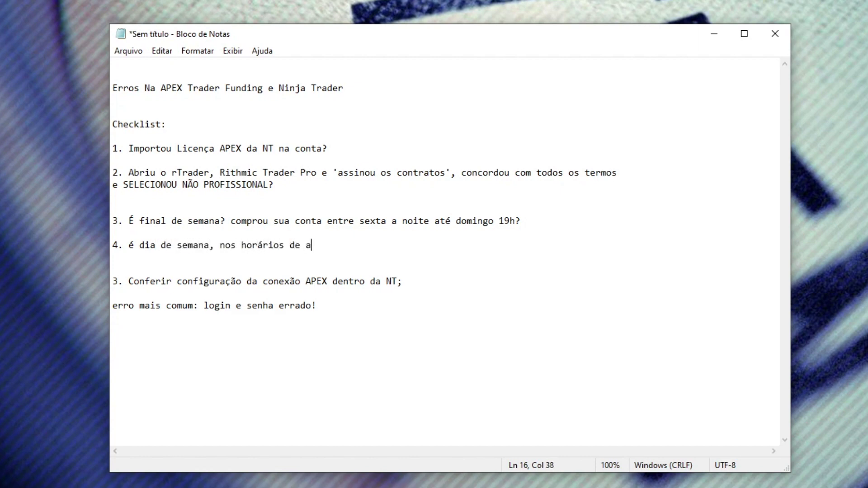
type("chamenot o")
key("BackSpace")
key("BackSpace")
key("BackSpace")
key("BackSpace")
key("BackSpace")
type("to e a")
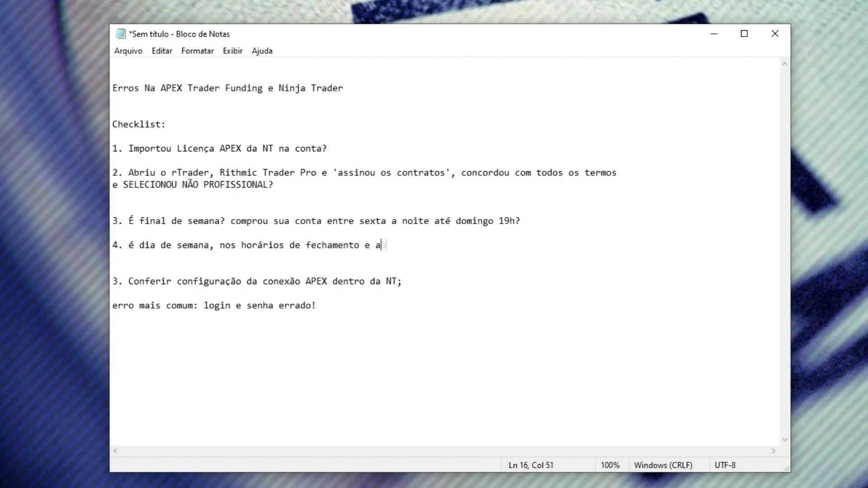
type("bertura do mercado")
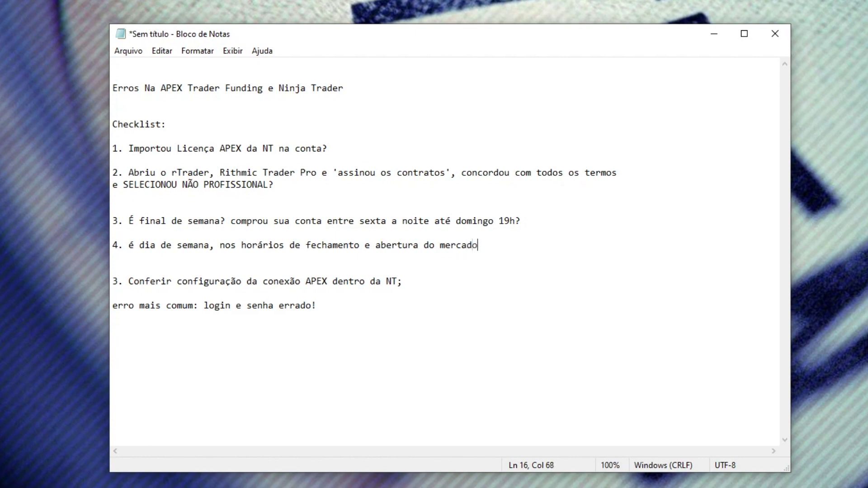
Step: Complete checklist item 4 with "? ali entre 18h ~19h?" and leave blank space below it
type("? ali entre 18h ")
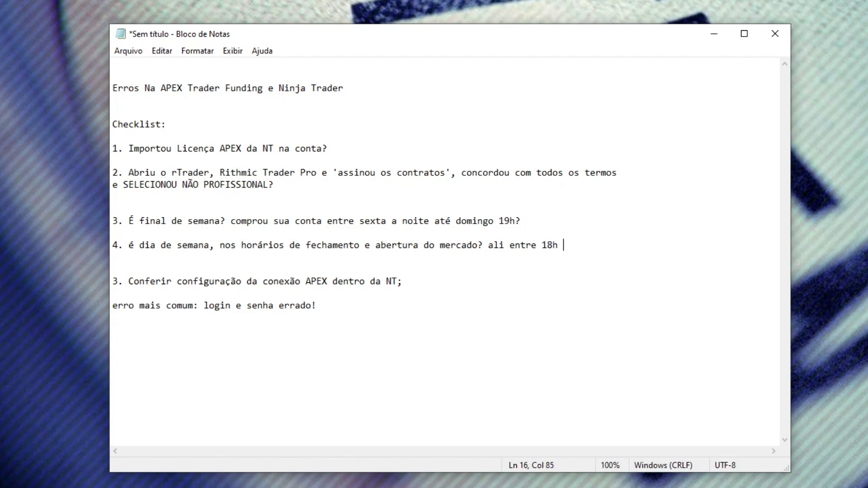
type("~19h?")
key("BackSpace")
key("Return")
key("Return")
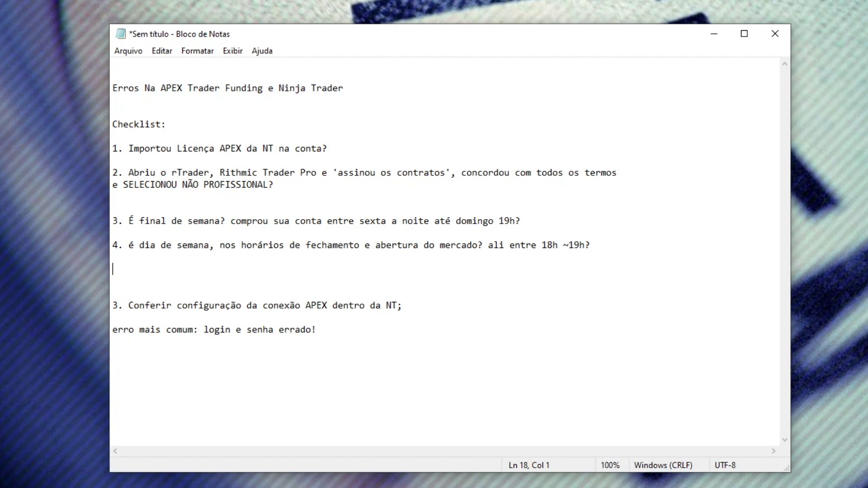
Step: Renumber the checklist item about the APEX connection configuration in NT as 5
left_click_drag(412, 306, 117, 307)
left_click(117, 307)
key("BackSpace")
type("5")
left_click(435, 310)
key("shift+Home")
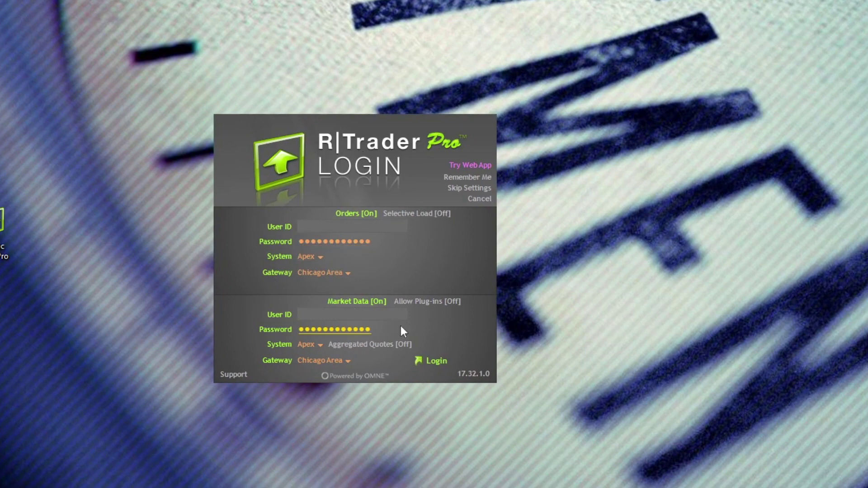
Step: Switch to the R|Trader Pro login window, reposition it and disable its market data
left_click_drag(351, 146, 316, 110)
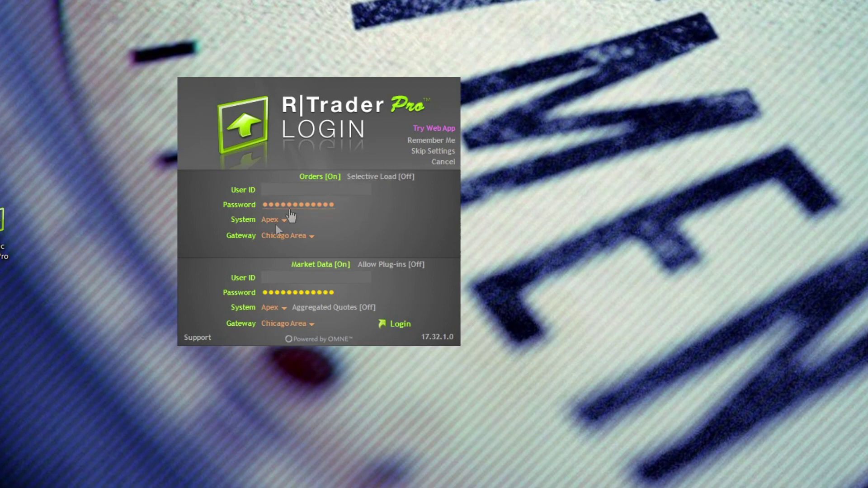
left_click_drag(319, 132, 345, 139)
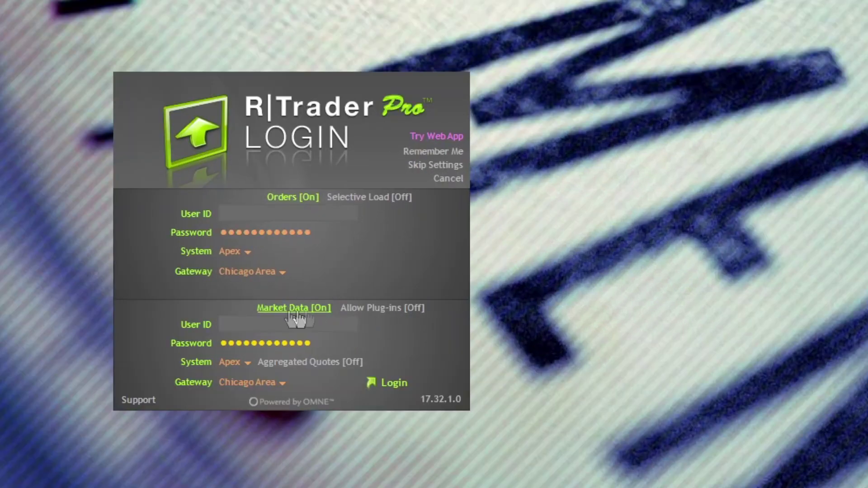
left_click(284, 312)
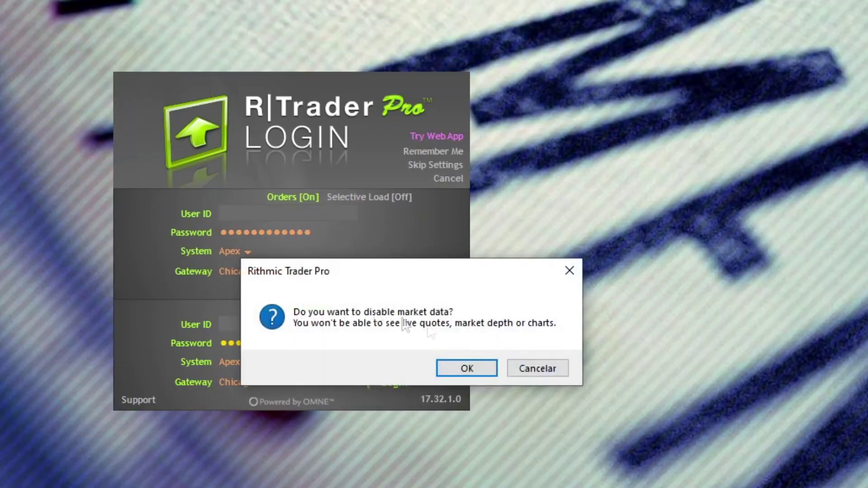
left_click(466, 368)
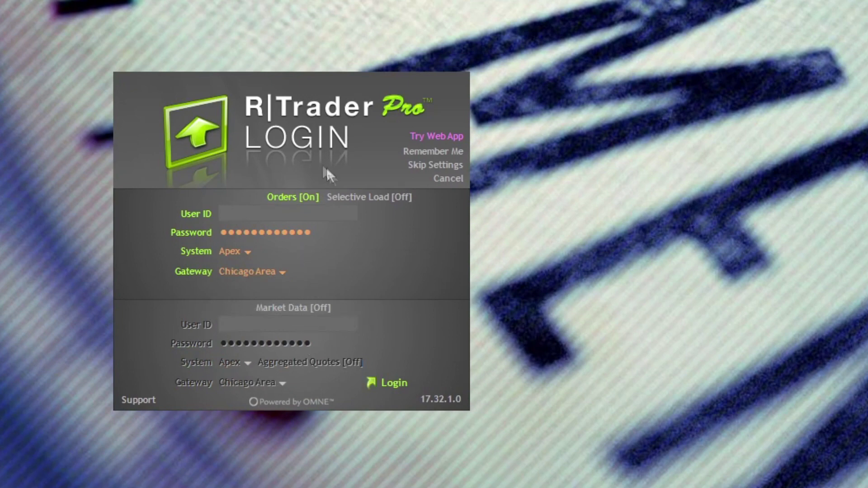
left_click_drag(299, 147, 322, 141)
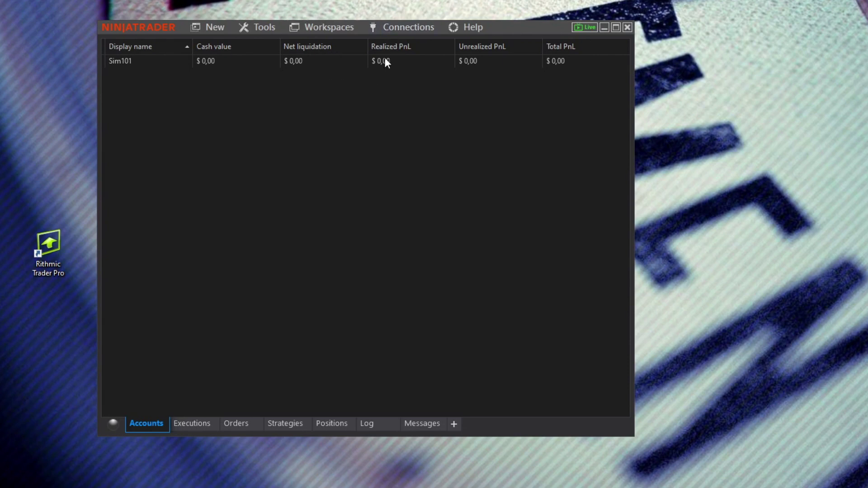
Step: Switch to NinjaTrader, widen its main window and bring up the connection configuration
left_click_drag(632, 130, 681, 129)
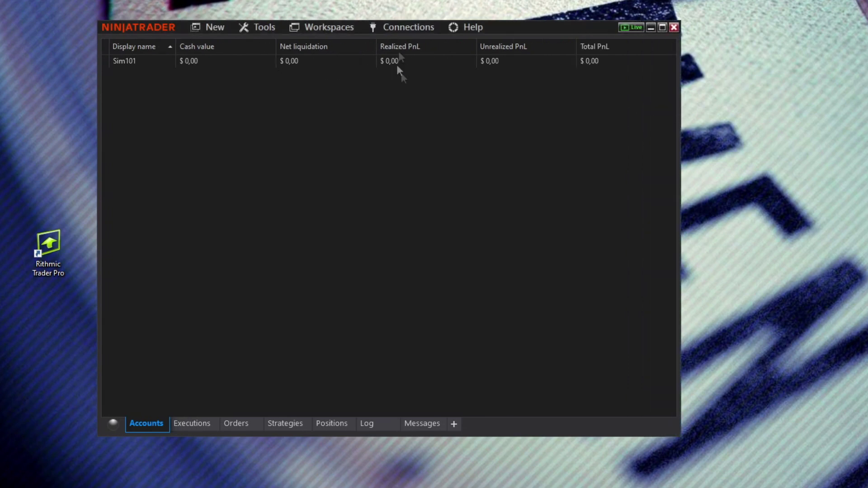
left_click(415, 28)
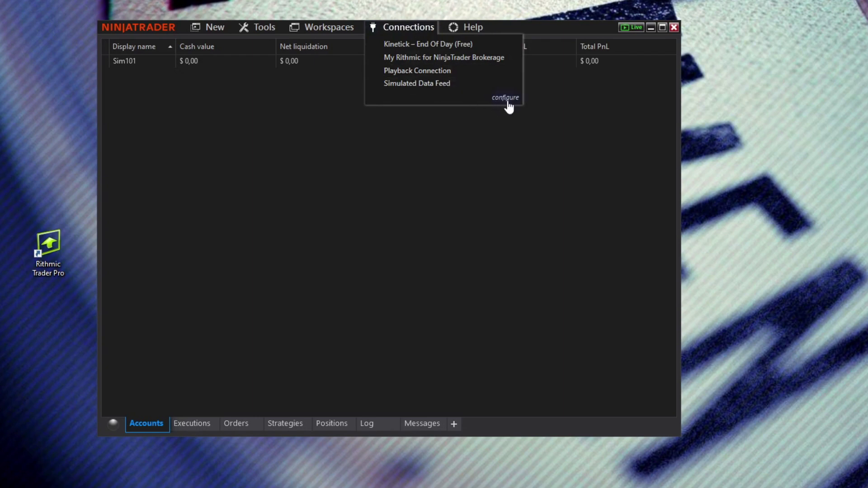
left_click(505, 99)
left_click(405, 31)
left_click(401, 28)
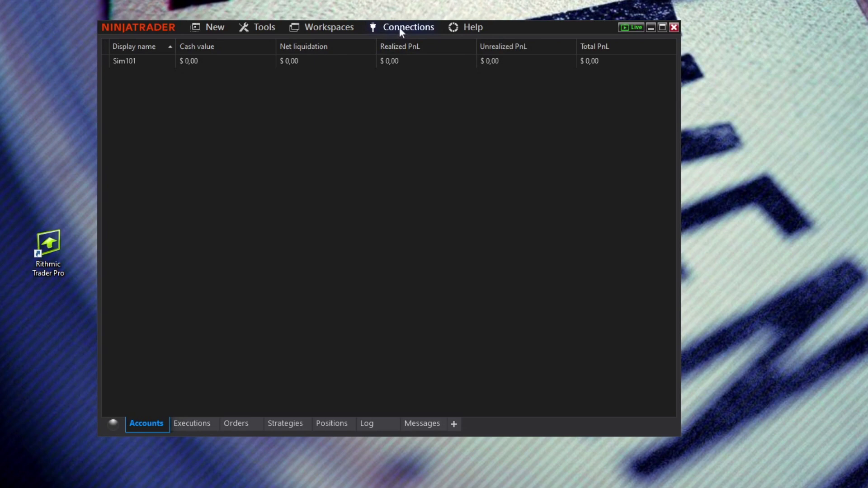
Step: Open the NinjaTrader program options
left_click(269, 28)
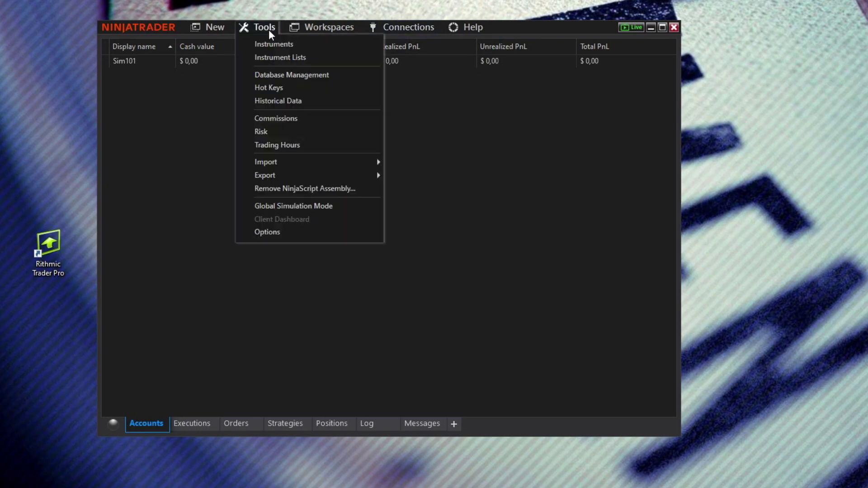
left_click(278, 235)
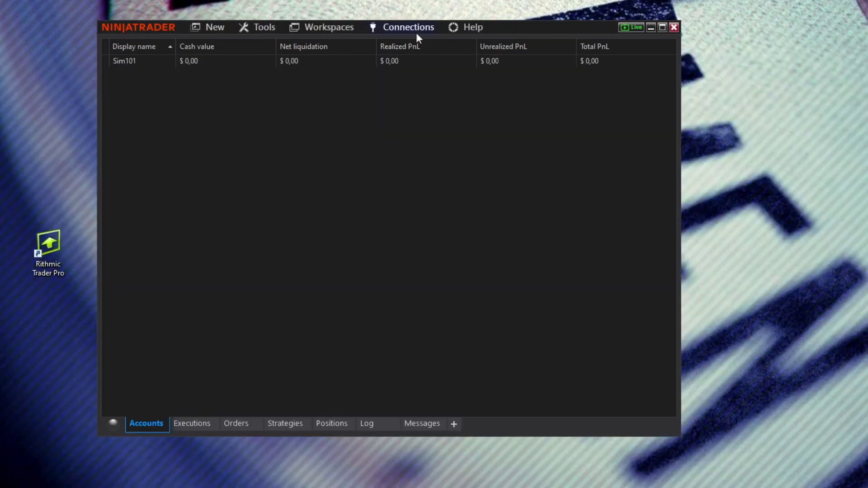
Step: Open the connection configuration and display the properties of the configured My Rithmic for NinjaTrader Brokerage connection
left_click(412, 29)
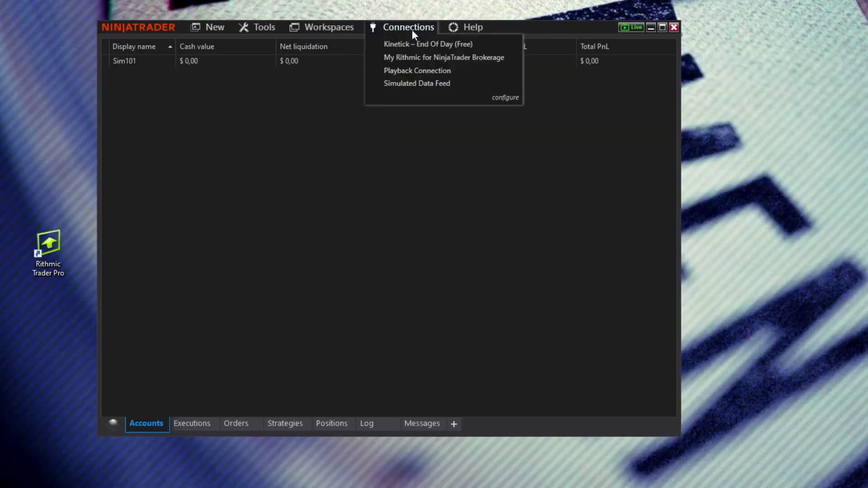
left_click(505, 100)
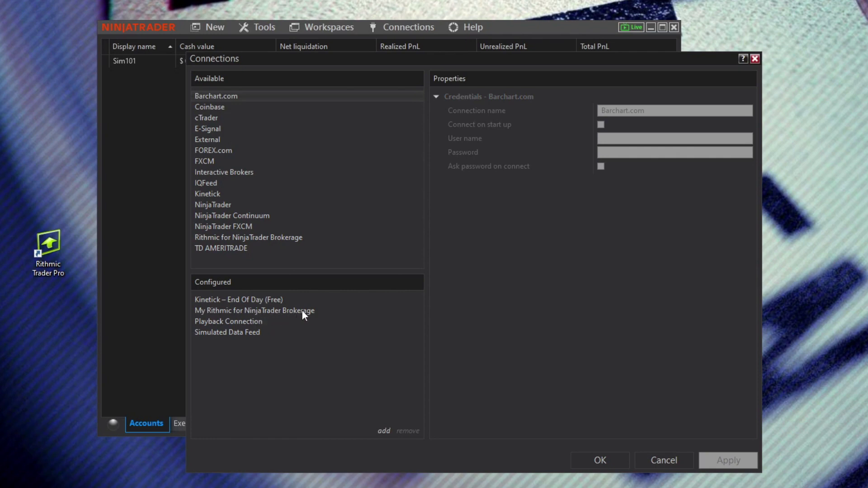
left_click(253, 311)
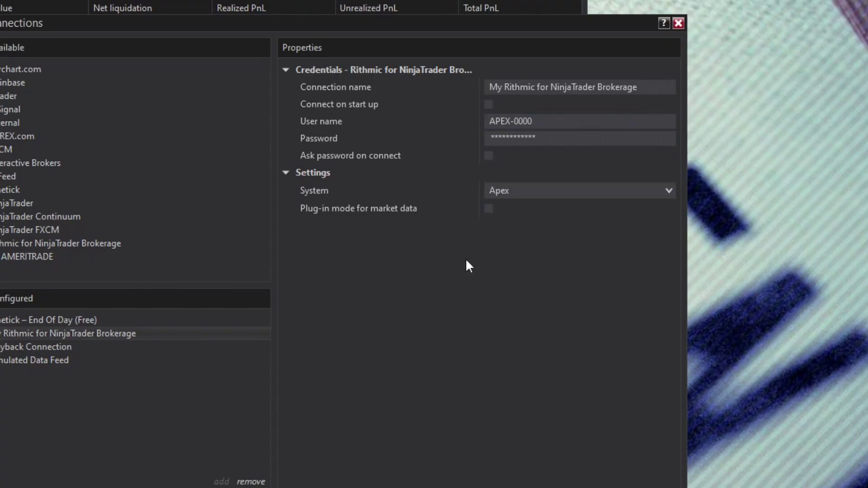
Step: Insert stray spaces around the hyphen and at both ends of the Rithmic connection's user name
left_click(548, 125)
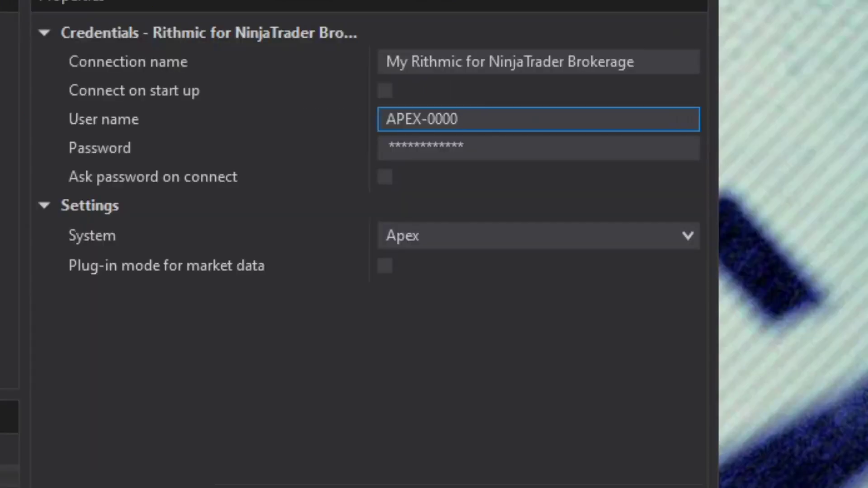
key("Left")
key("Left")
key("Left")
key("Left")
key("Left")
key("Left")
key("Left")
key("Left")
key("Left")
key("Left")
key("Left")
key("Left")
key("Left")
key("Right")
key("Right")
key("Left")
key("Left")
key("Right")
key("Right")
key("Right")
key("End")
key("Left")
key("Left")
key("Left")
key("Left")
key("Left")
key("Home")
key("Right")
key("Right")
key("Right")
key("Right")
key("Right")
key("End")
key("End")
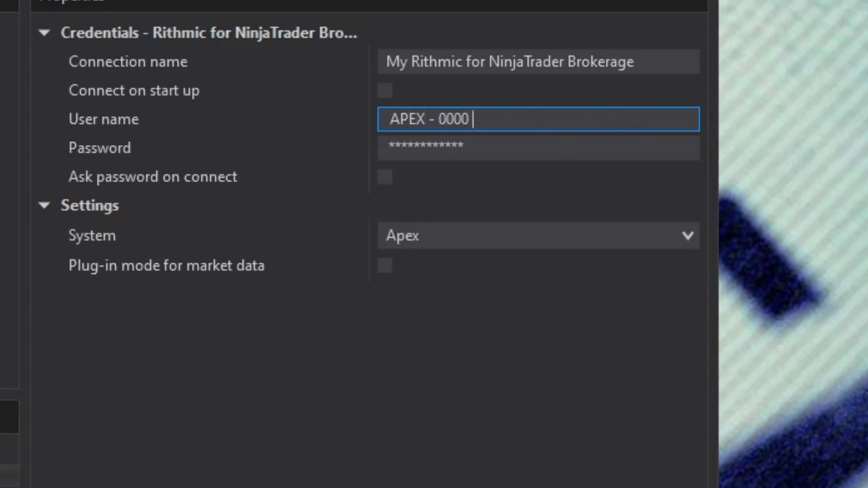
Step: Remove all the extra spaces from the Rithmic connection's user name
key("Left")
key("Left")
key("Left")
key("Left")
key("Left")
key("BackSpace")
key("Left")
key("BackSpace")
key("Left")
key("Left")
key("Left")
key("Left")
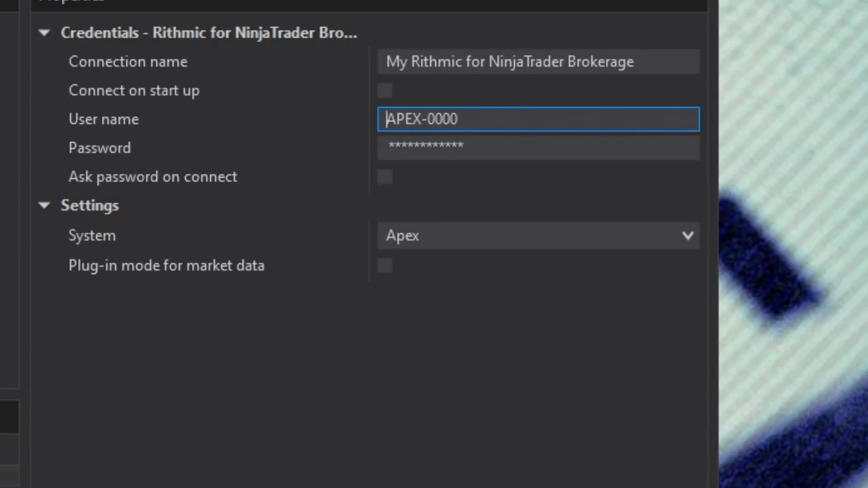
key("Right")
key("Right")
key("Right")
key("Right")
key("End")
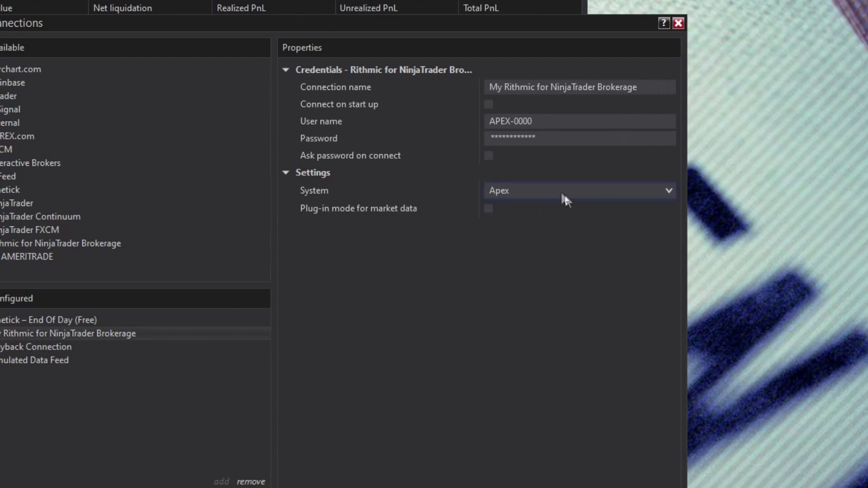
Step: Review the available System options for the Rithmic connection, keeping Apex selected
left_click(548, 188)
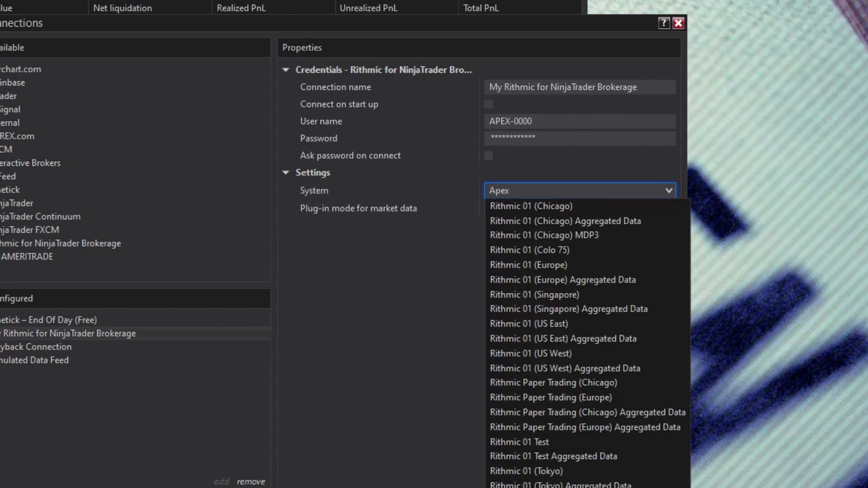
key("Escape")
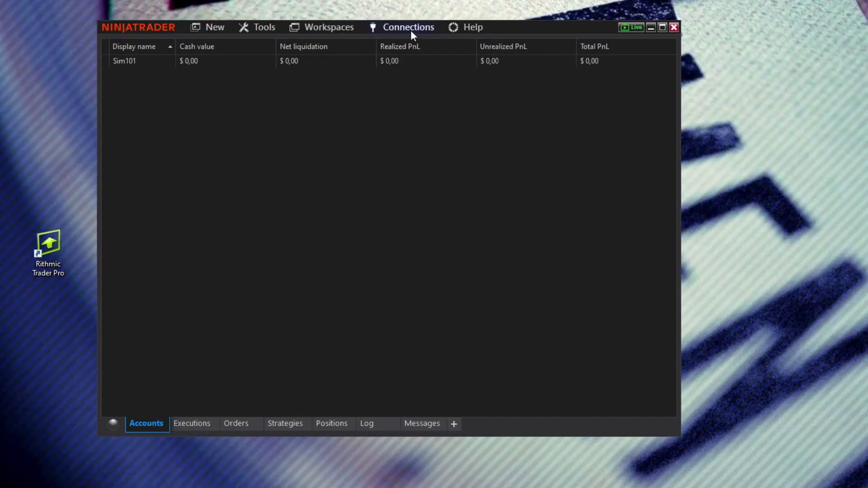
Step: Try to connect through My Rithmic for NinjaTrader Brokerage and close the resulting dialog
left_click(409, 28)
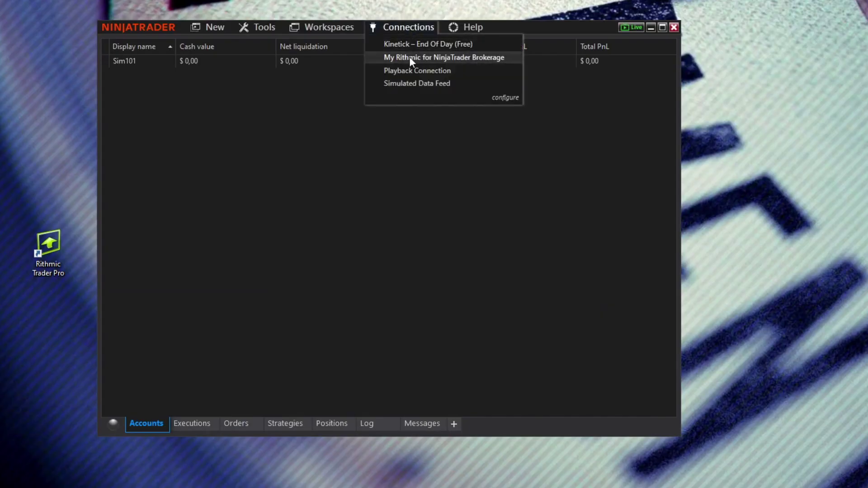
left_click(409, 57)
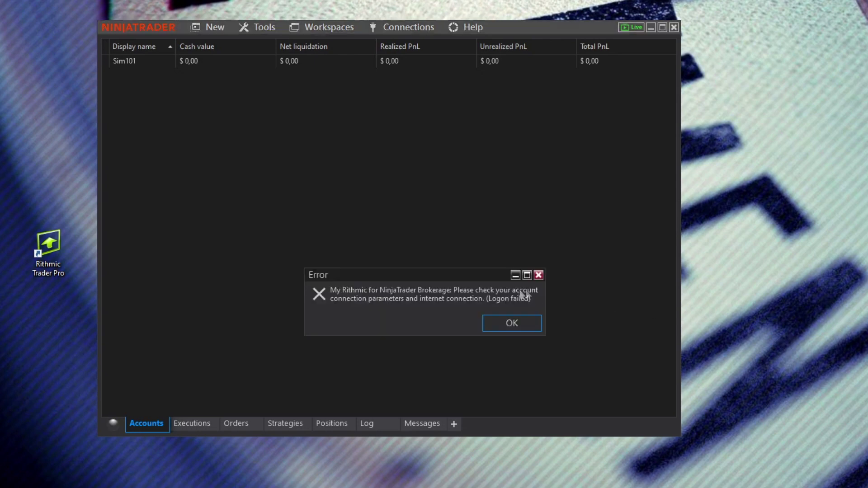
left_click_drag(455, 276, 433, 181)
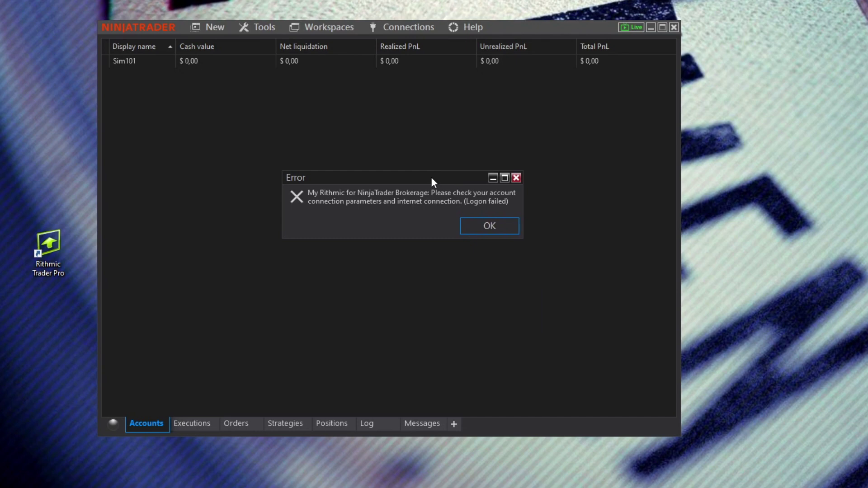
left_click(494, 177)
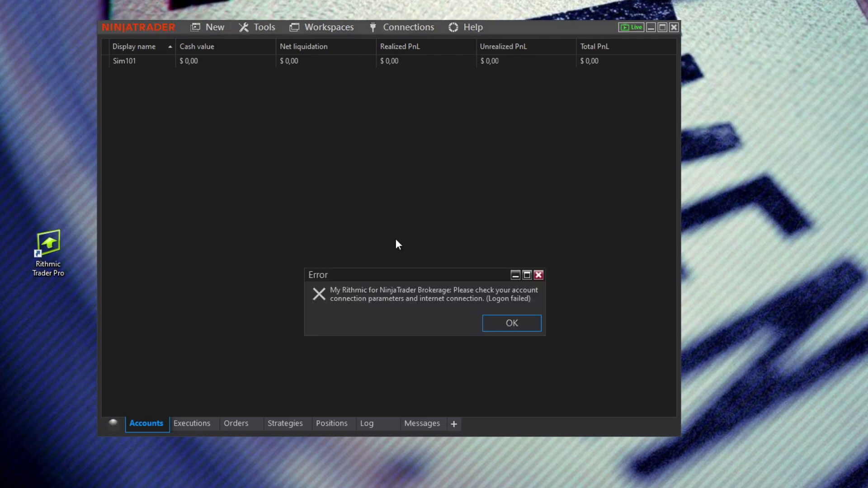
left_click_drag(429, 272, 421, 155)
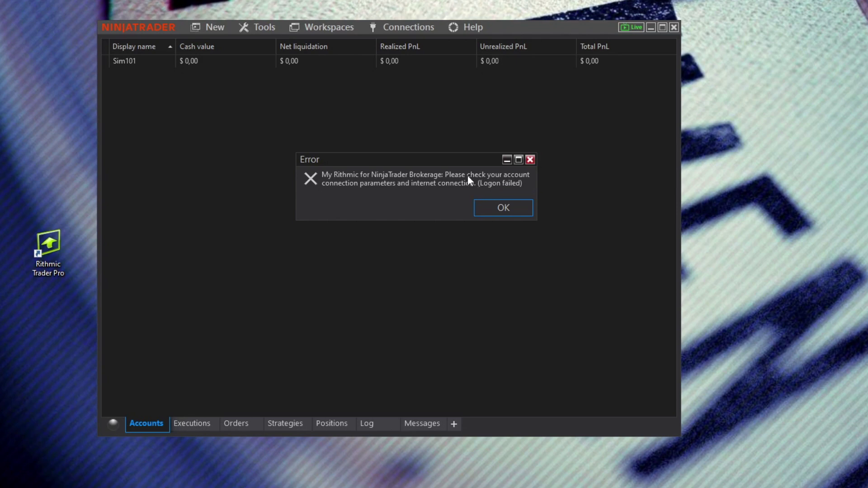
left_click(480, 206)
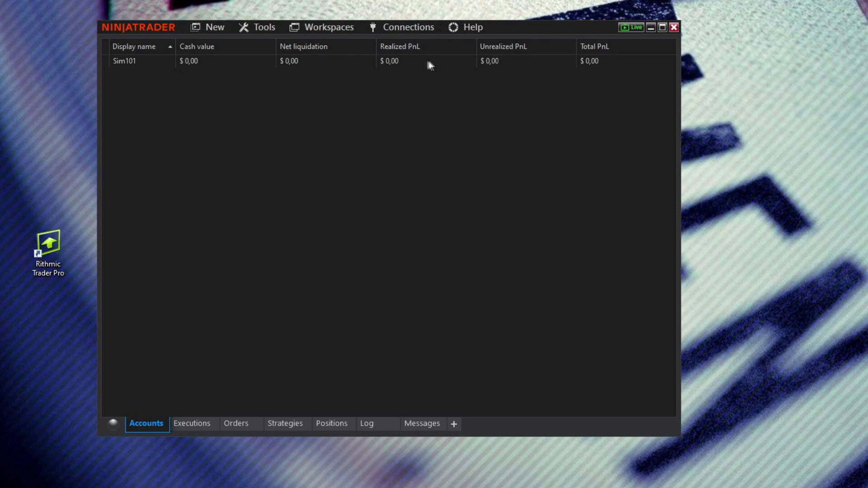
Step: Start the My Rithmic for NinjaTrader Brokerage connection again
left_click(419, 26)
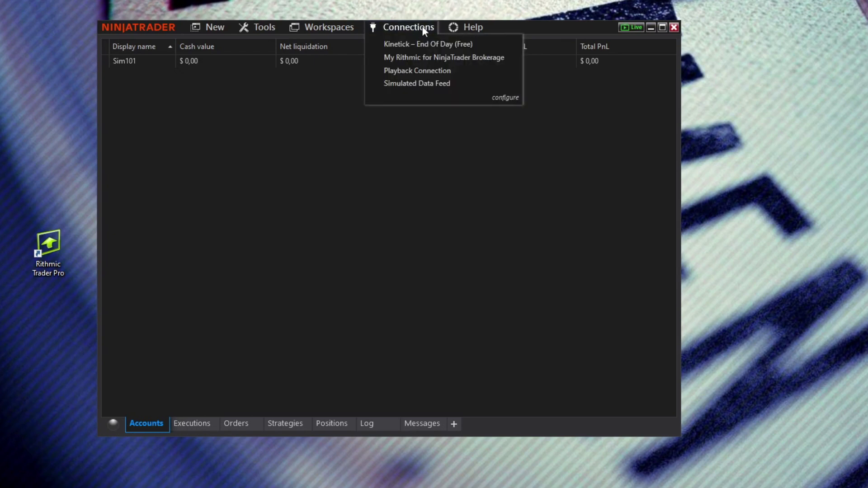
left_click(461, 61)
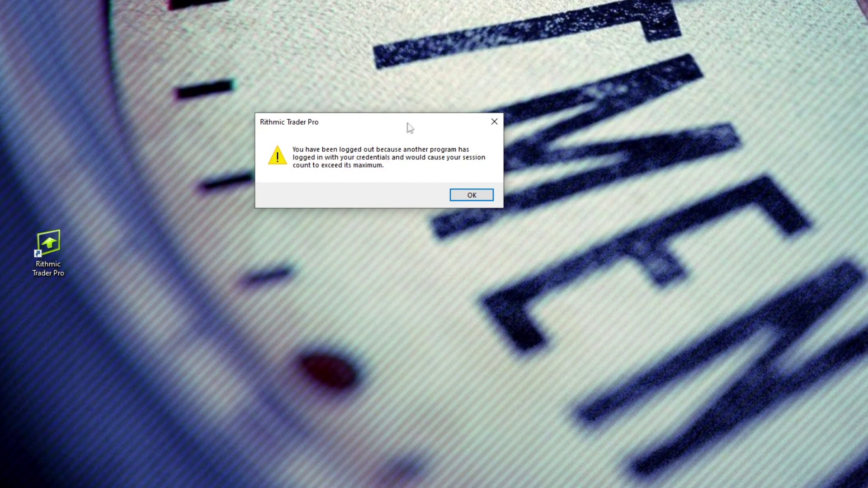
Step: Switch to Rithmic Trader Pro, dismiss the logout notice and disable market data in the login window
left_click_drag(408, 123, 386, 122)
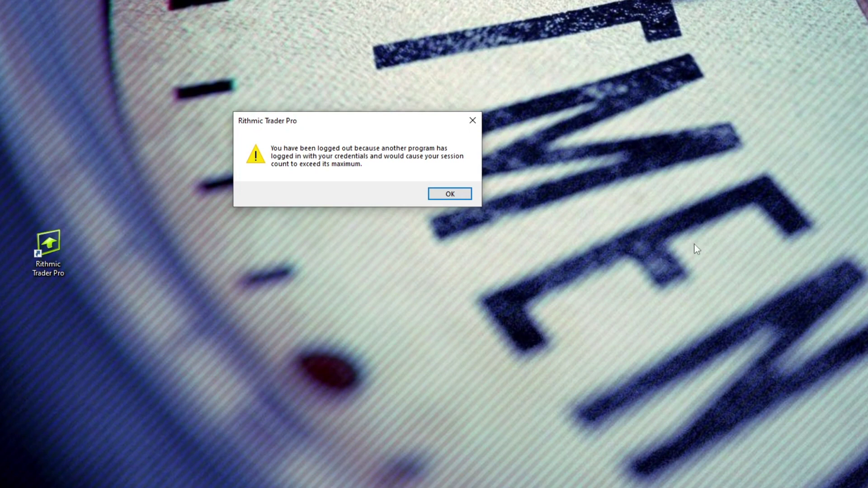
left_click(450, 194)
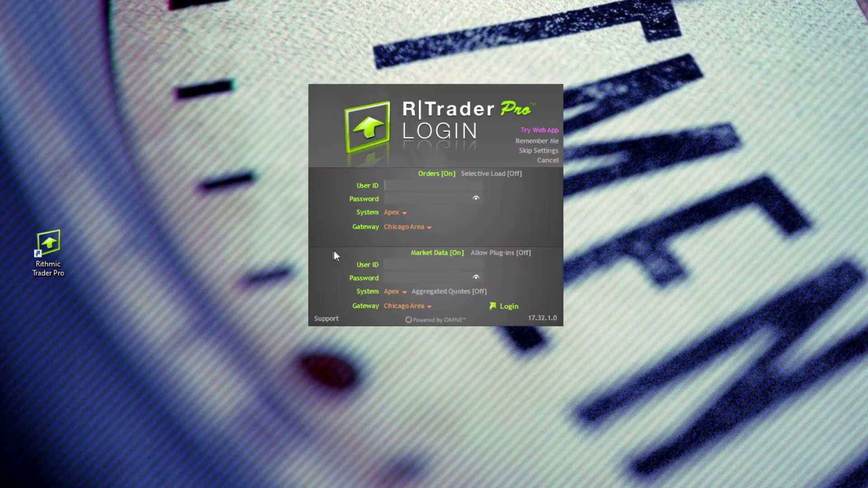
left_click(439, 252)
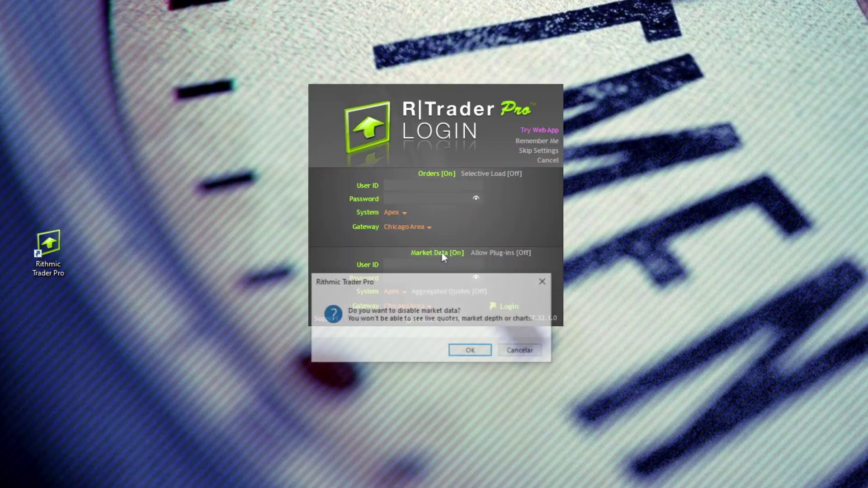
left_click(470, 350)
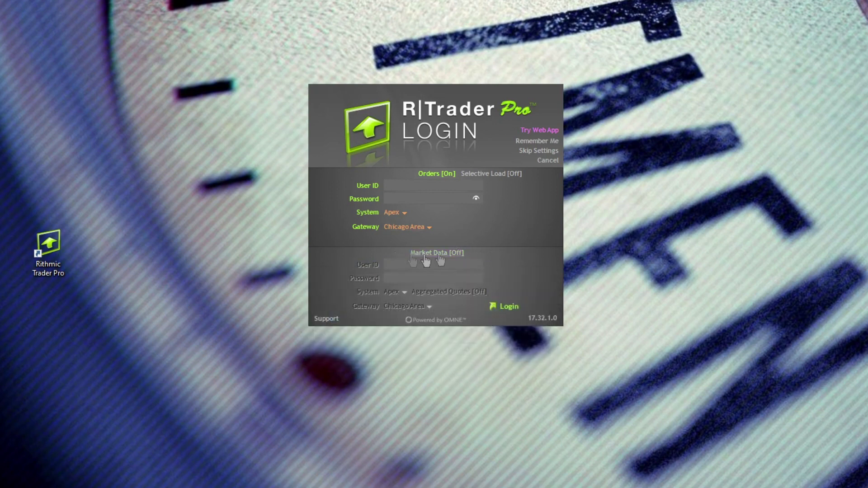